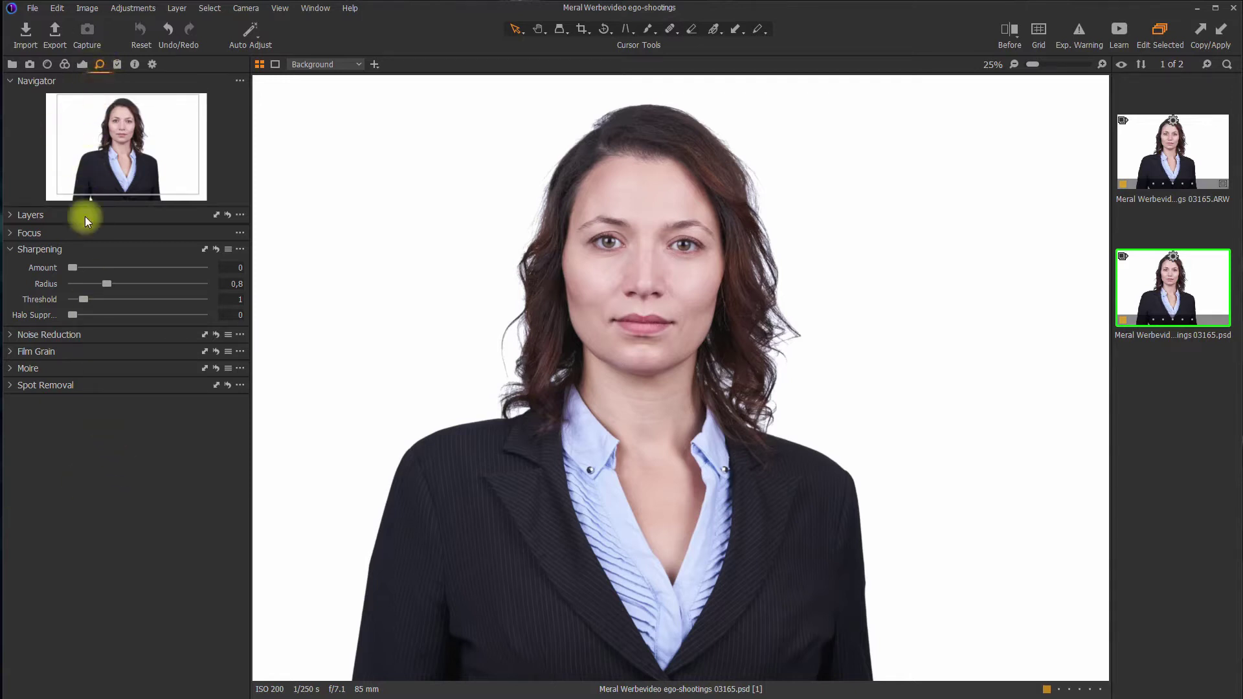
Inspect the Sharpening tool's '...' options list on the current portrait version.
click(242, 248)
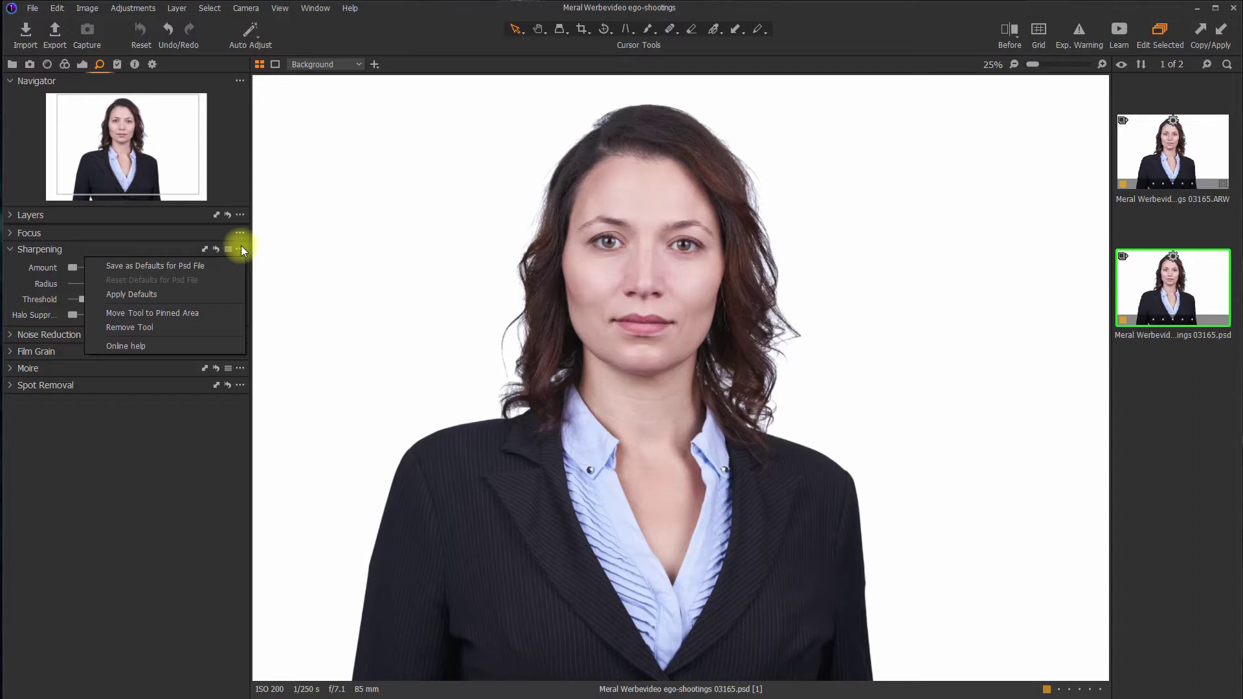
click(106, 418)
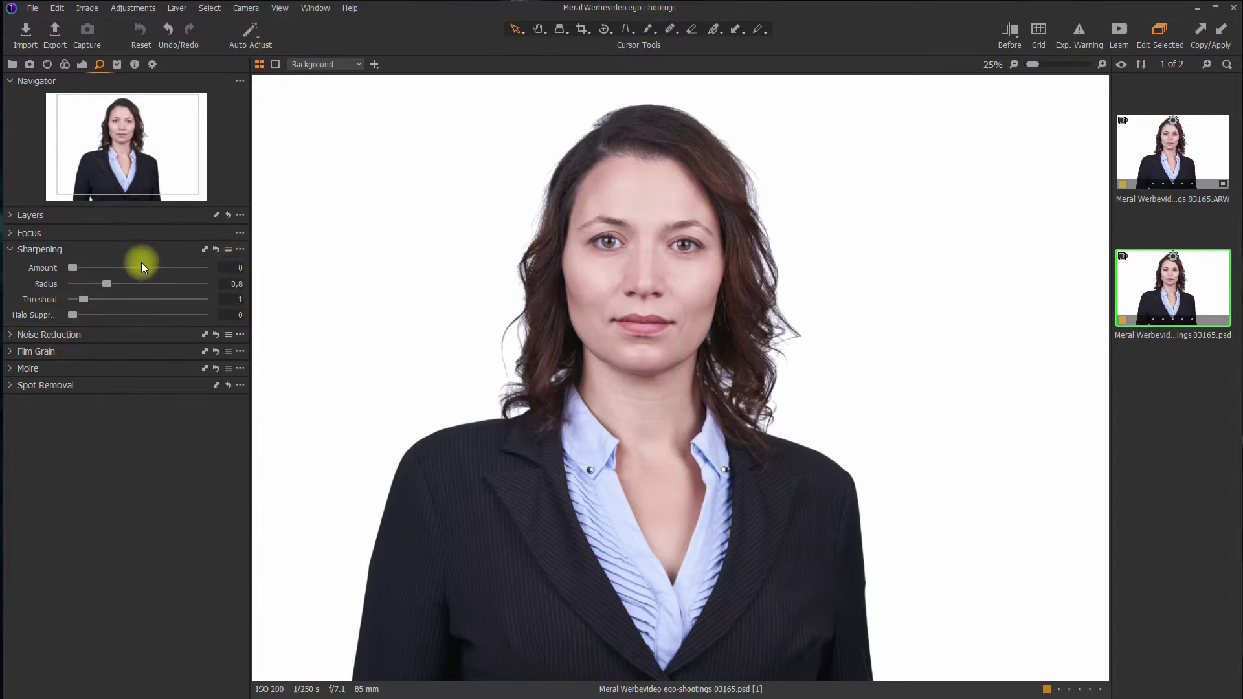
click(236, 249)
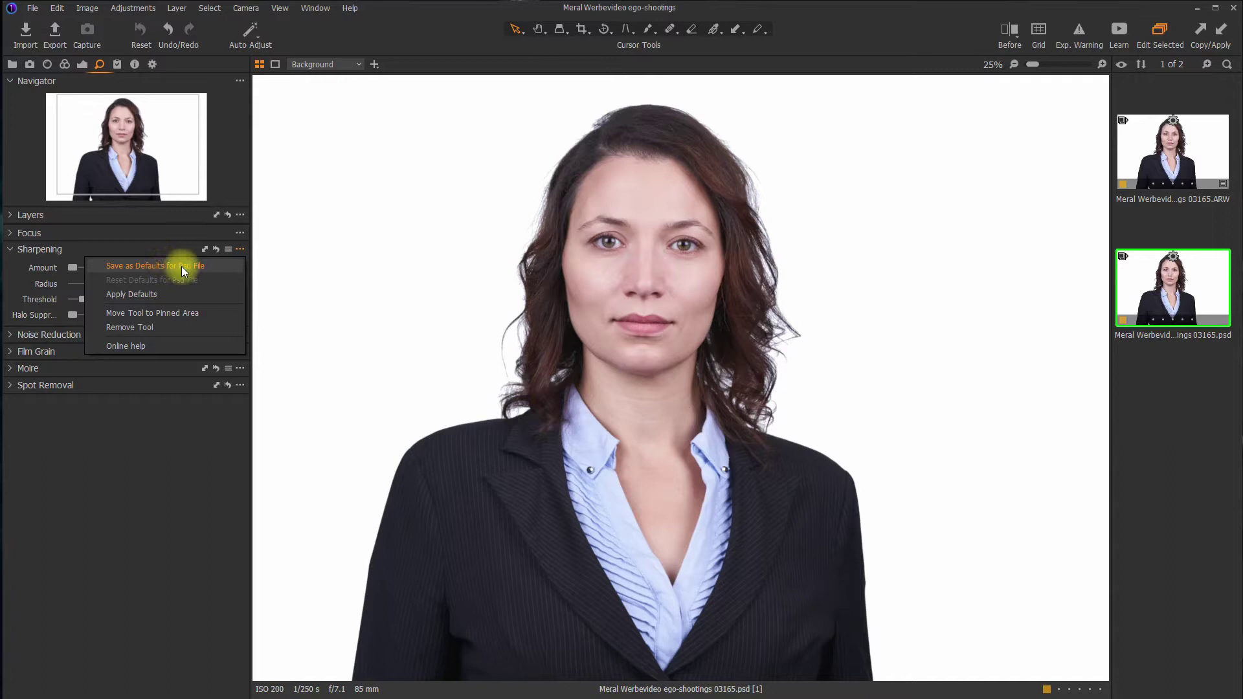
click(196, 444)
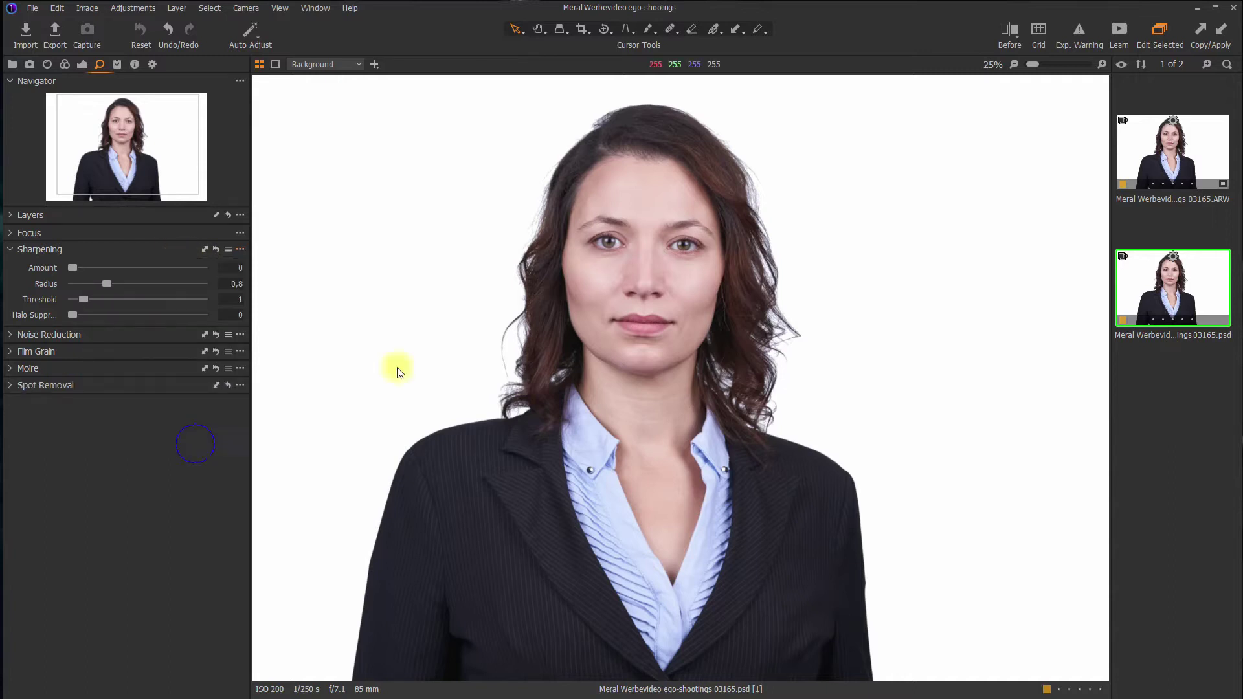
Switch to the ARW raw thumbnail and review its sharpening options, with default Amount 180.
click(1172, 167)
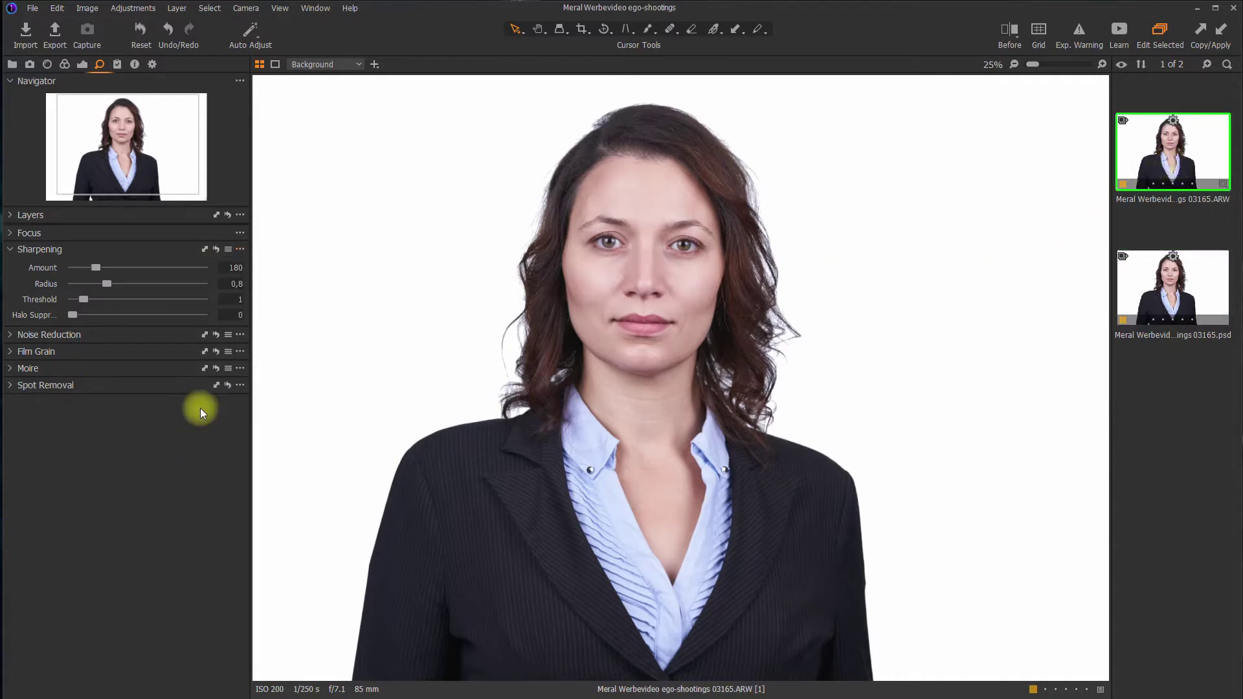
click(243, 266)
click(240, 248)
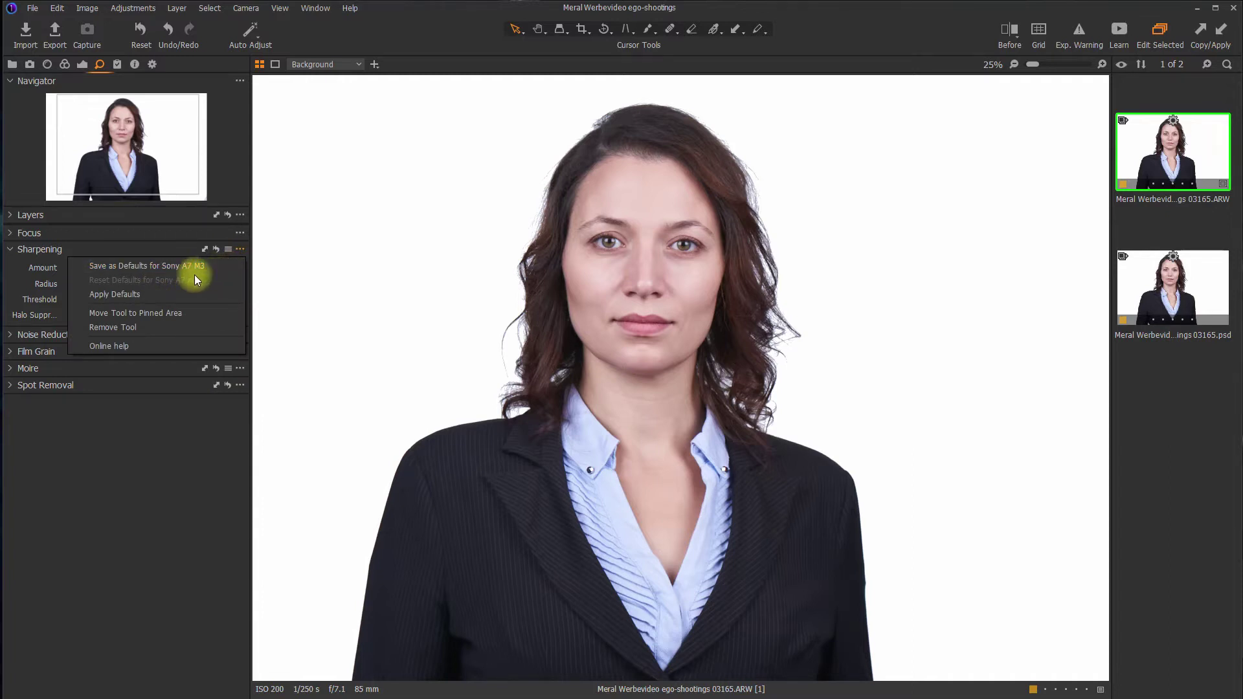
click(88, 438)
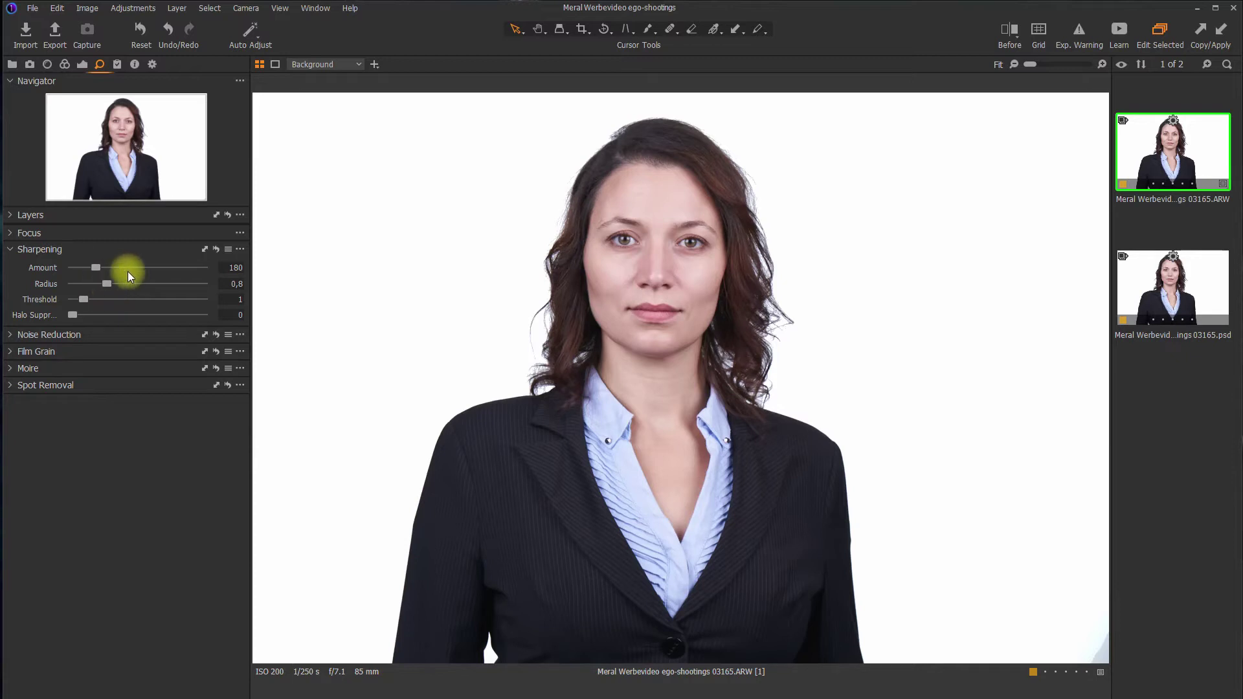
Zoom to 400% on the eye with the Pan tool and drag Sharpening Amount from 180 to 326.
key(h)
scroll(624, 230, up, 5)
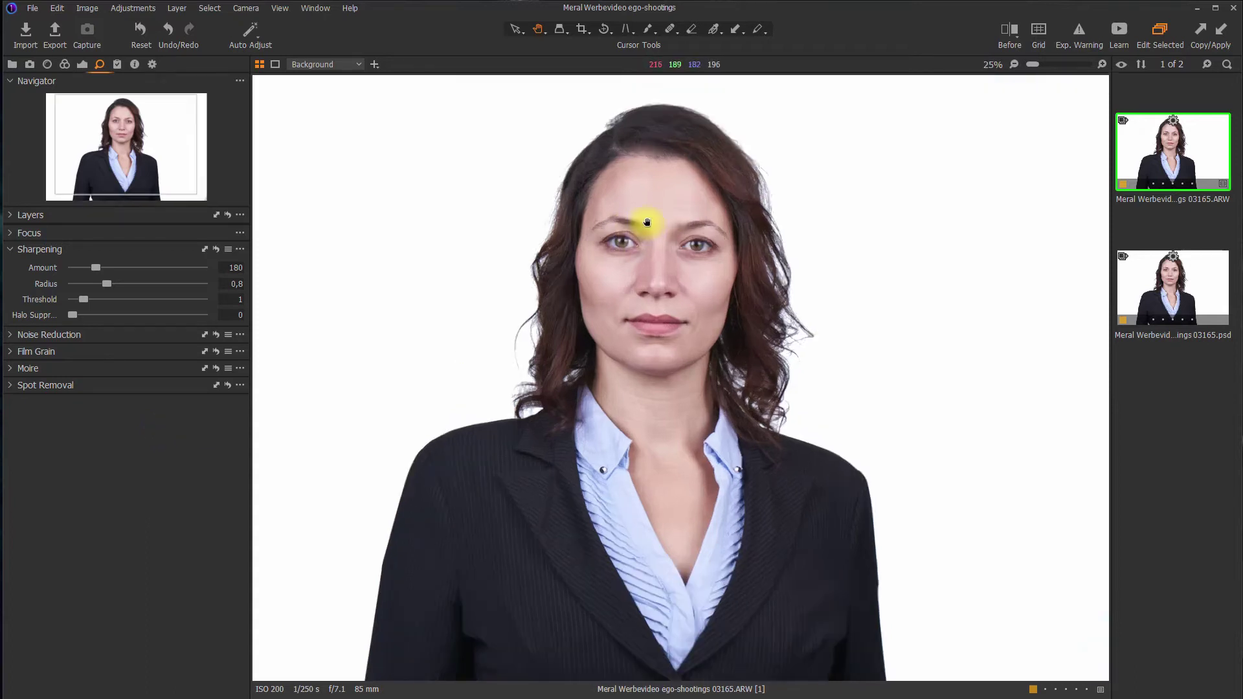
scroll(600, 241, up, 1)
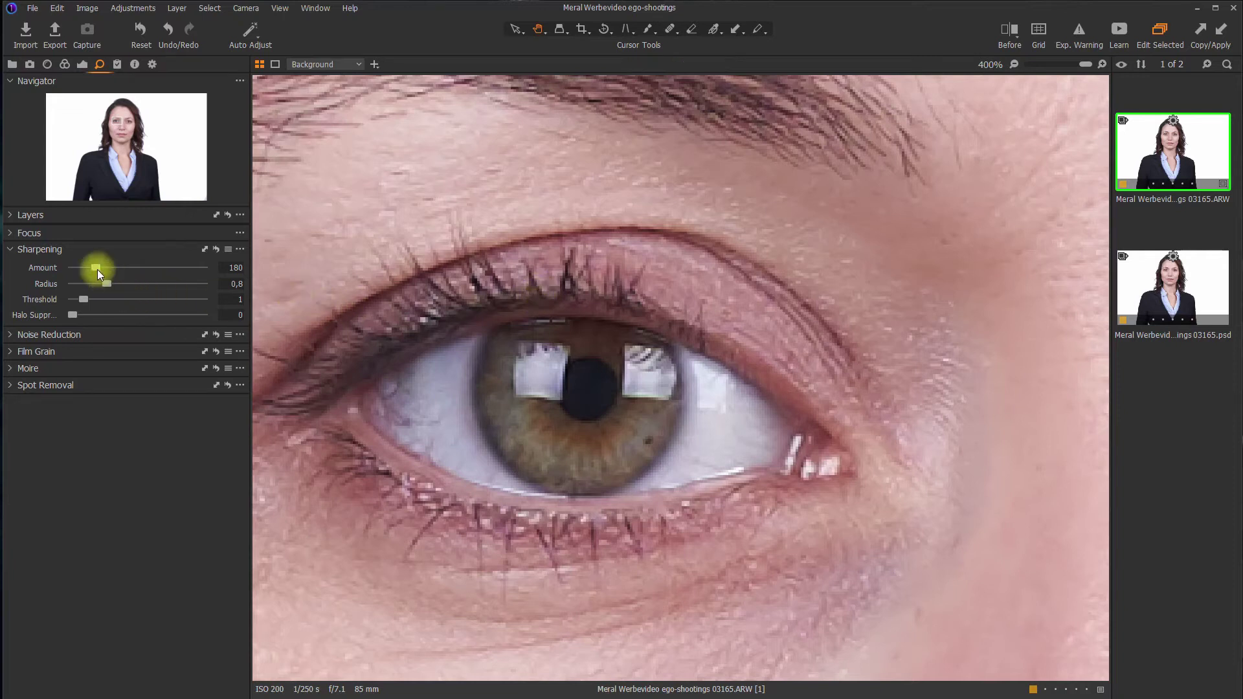
drag(96, 268, 170, 269)
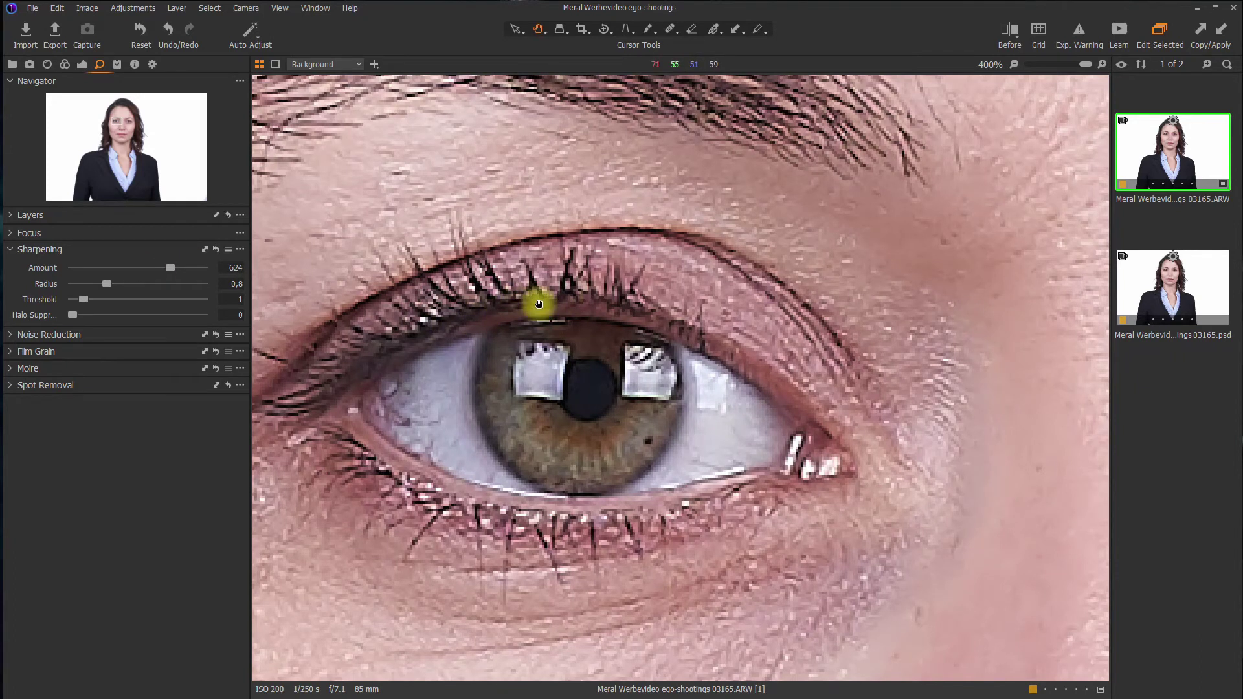
drag(173, 268, 134, 269)
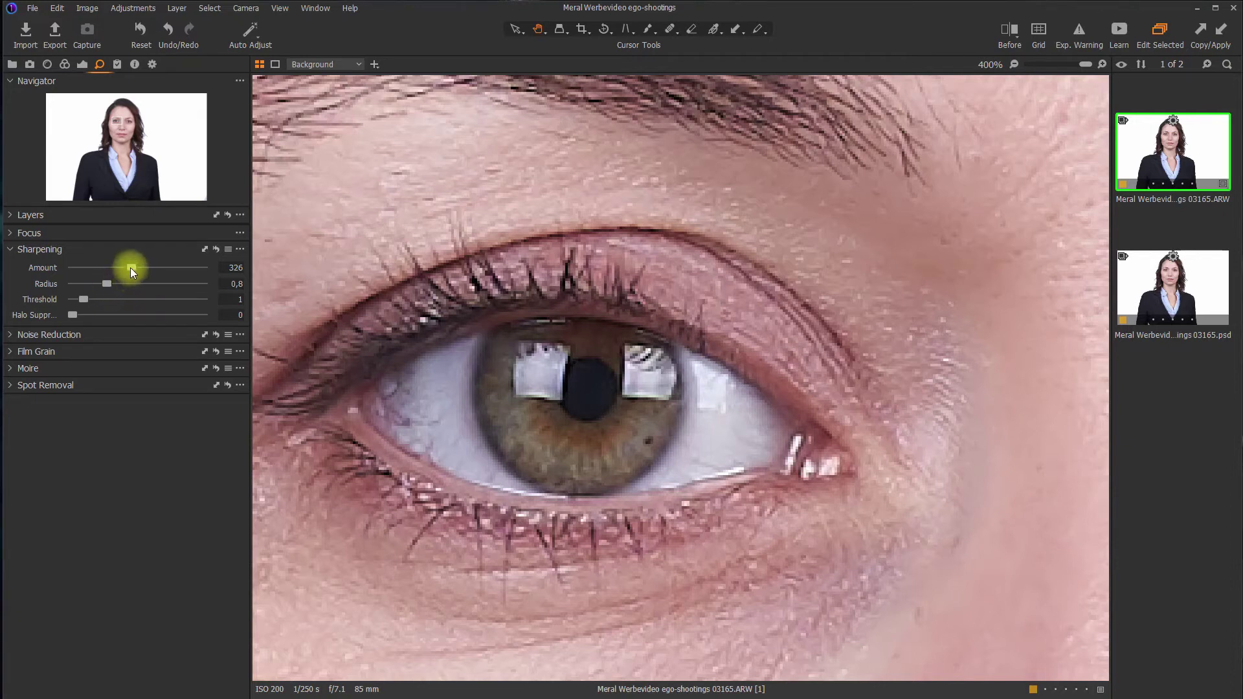
Zoom out to 50% centred on the face, then set Sharpening Radius 2.5 and Amount 1000.
drag(130, 268, 119, 293)
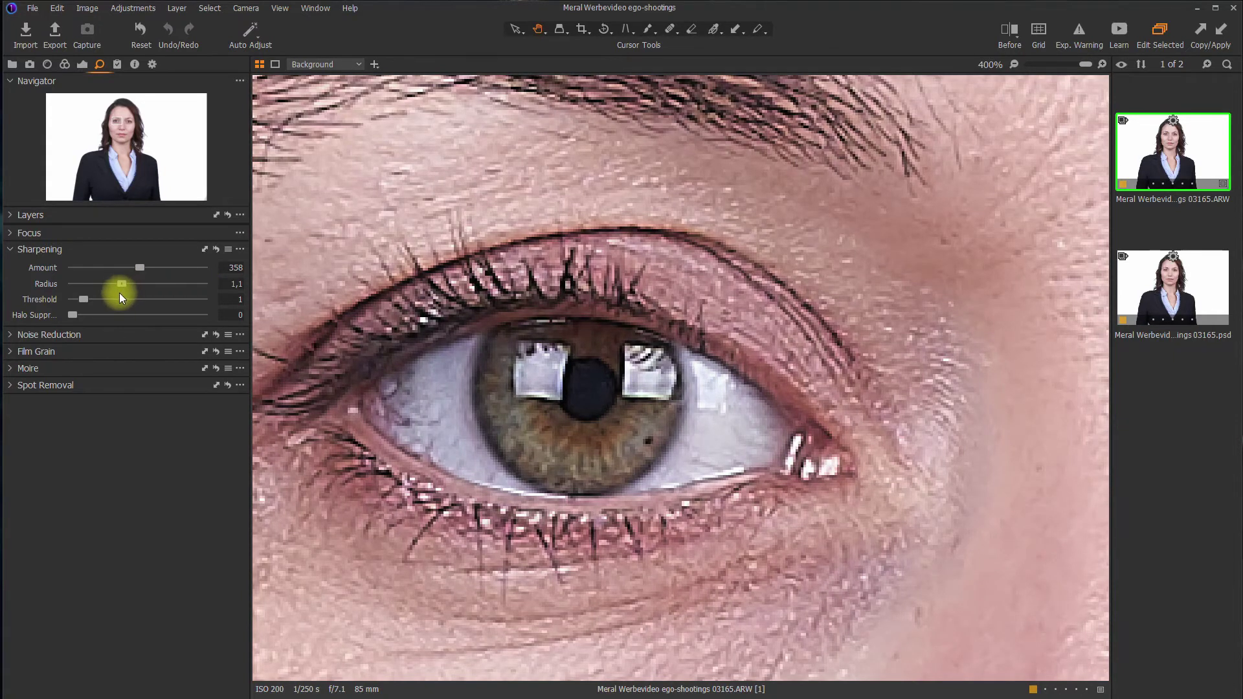
scroll(769, 405, down, 1)
scroll(769, 405, down, 2)
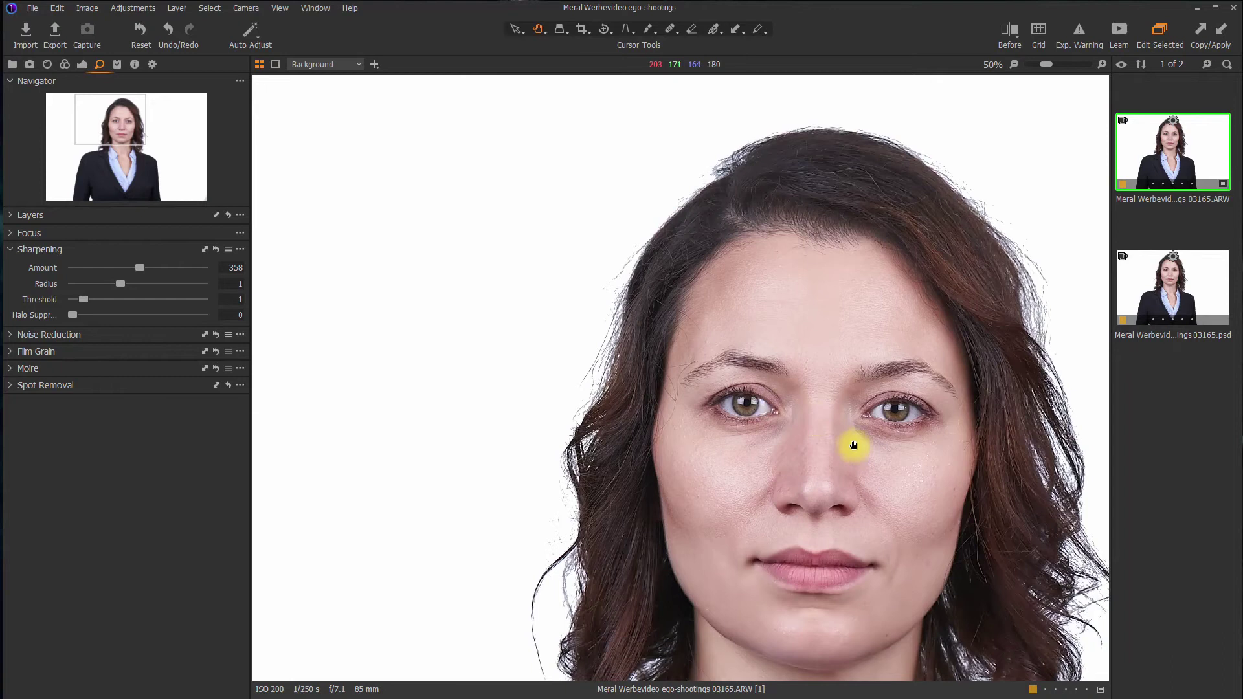
drag(836, 440, 700, 336)
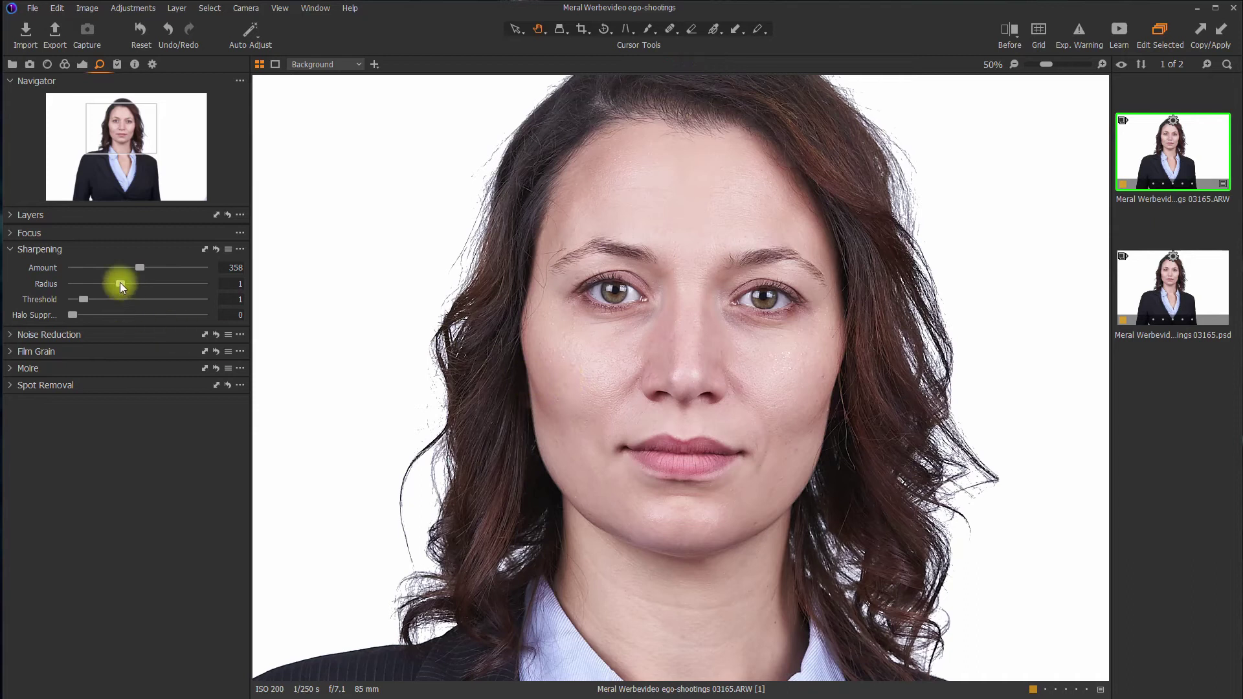
drag(121, 285, 191, 286)
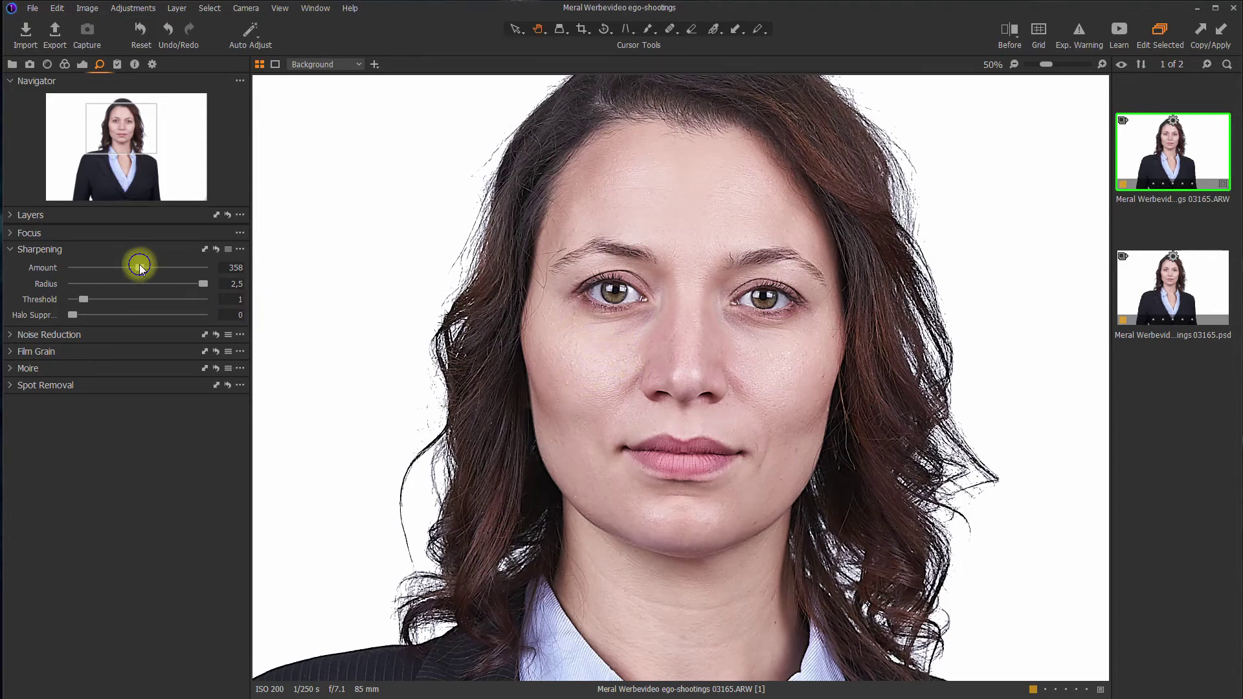
drag(140, 267, 255, 280)
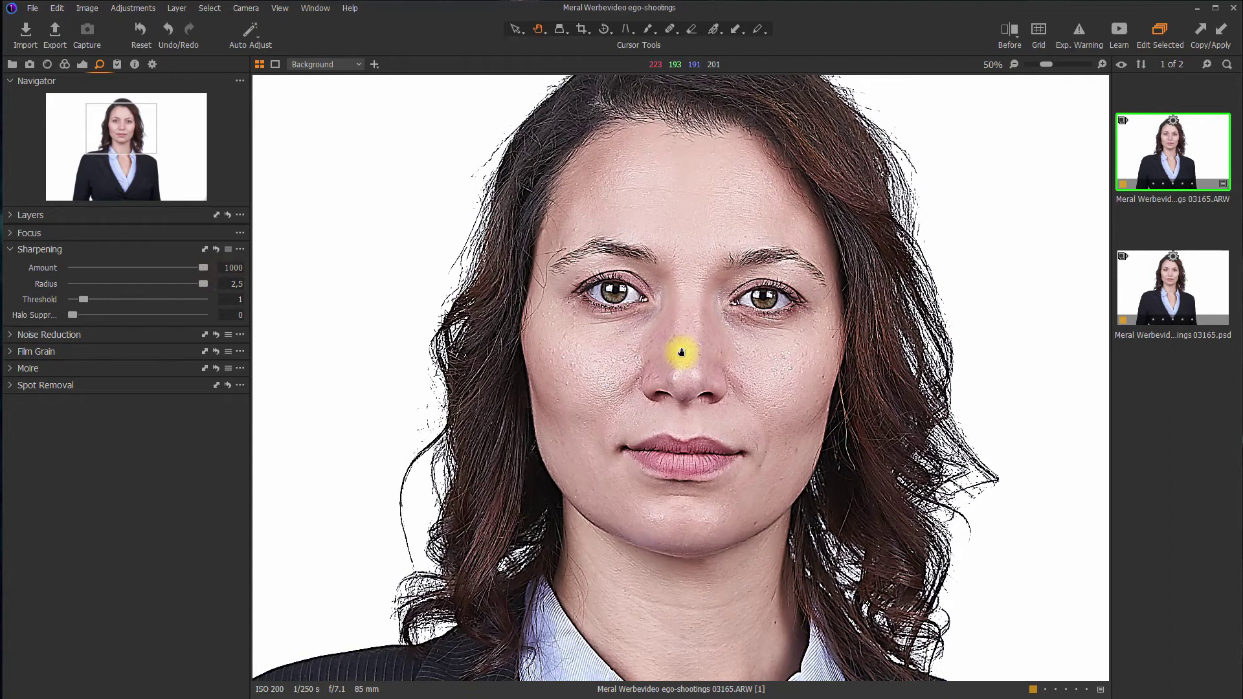
Reset sharpening to defaults, zoom to 300% on the eye, and set Amount to 832.
click(218, 249)
key(ctrl+0)
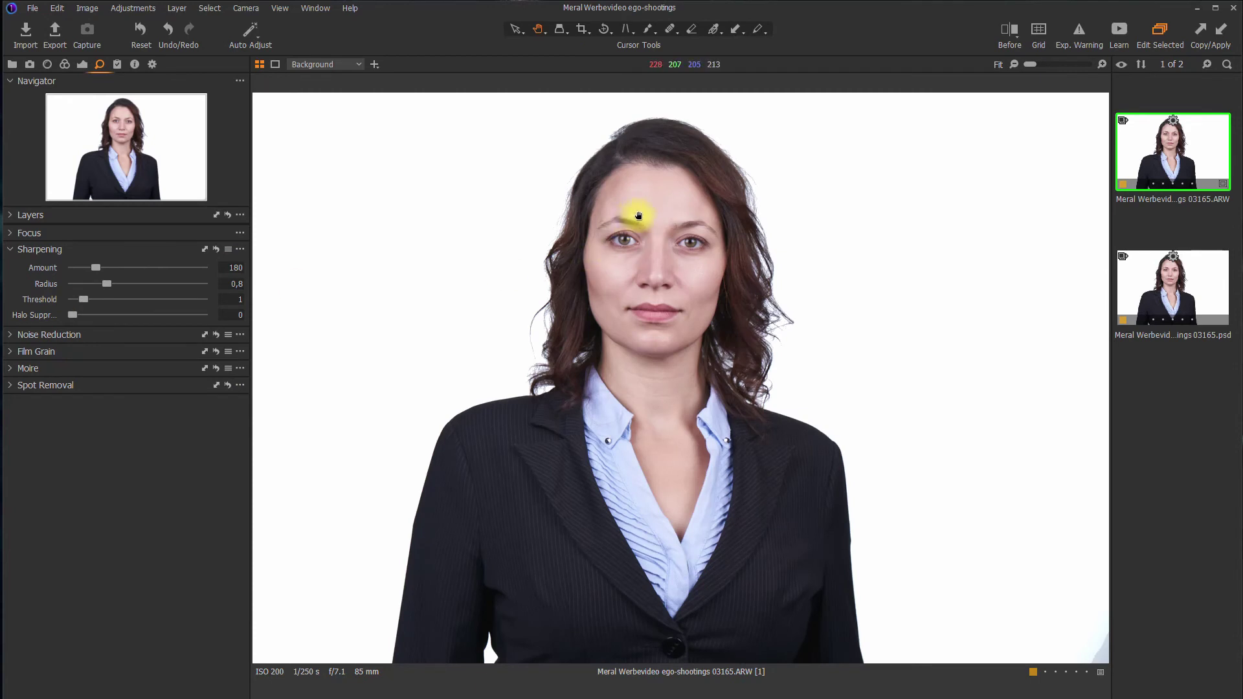
scroll(633, 214, up, 5)
scroll(604, 277, up, 2)
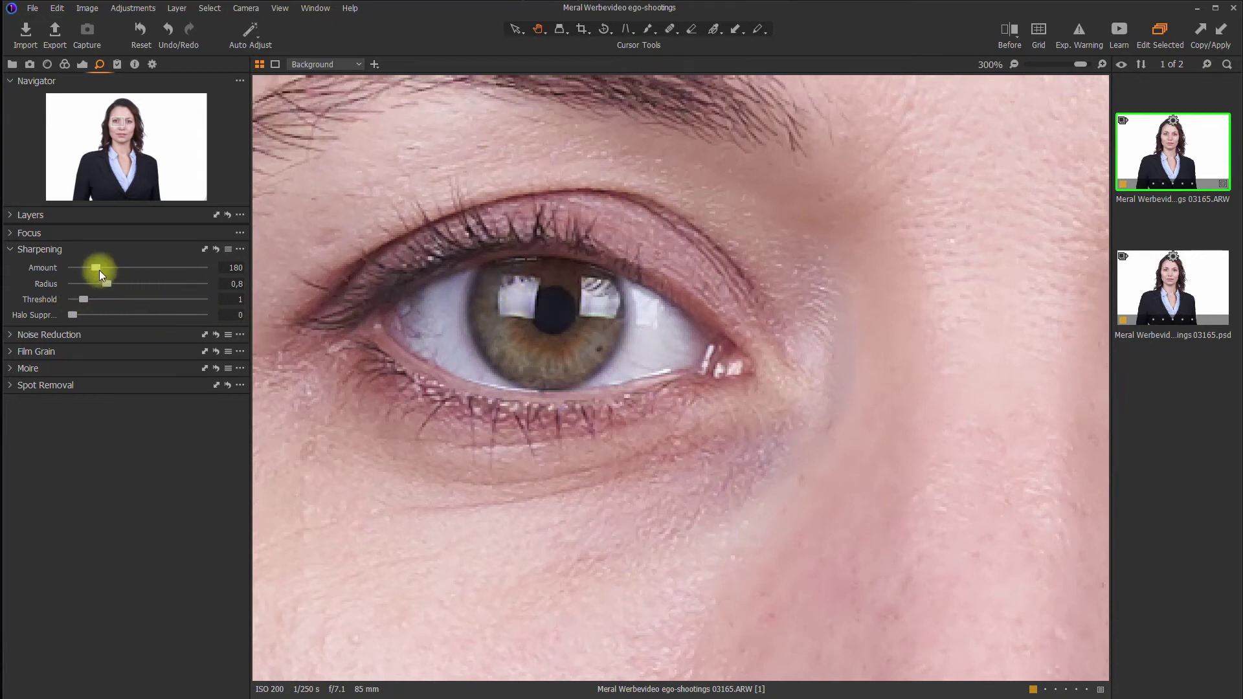
drag(96, 267, 189, 266)
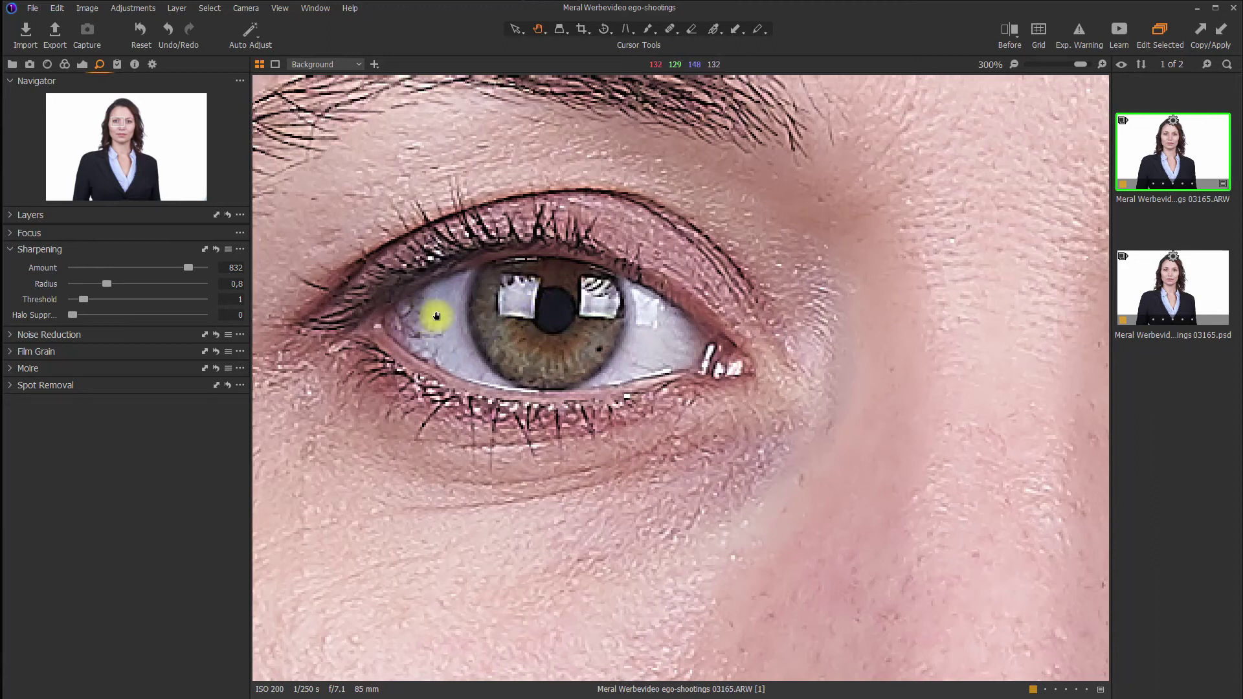
Raise the Sharpening Threshold to about 11.9 to limit the sharpening.
drag(84, 301, 170, 302)
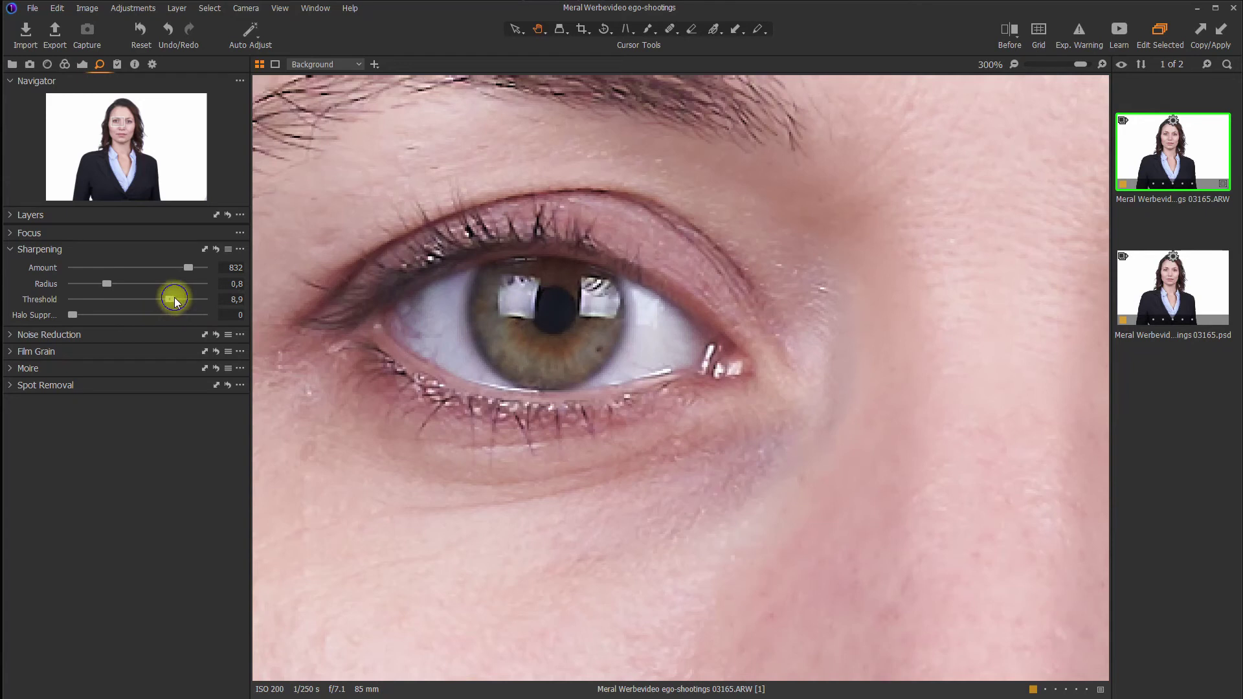
drag(171, 300, 181, 299)
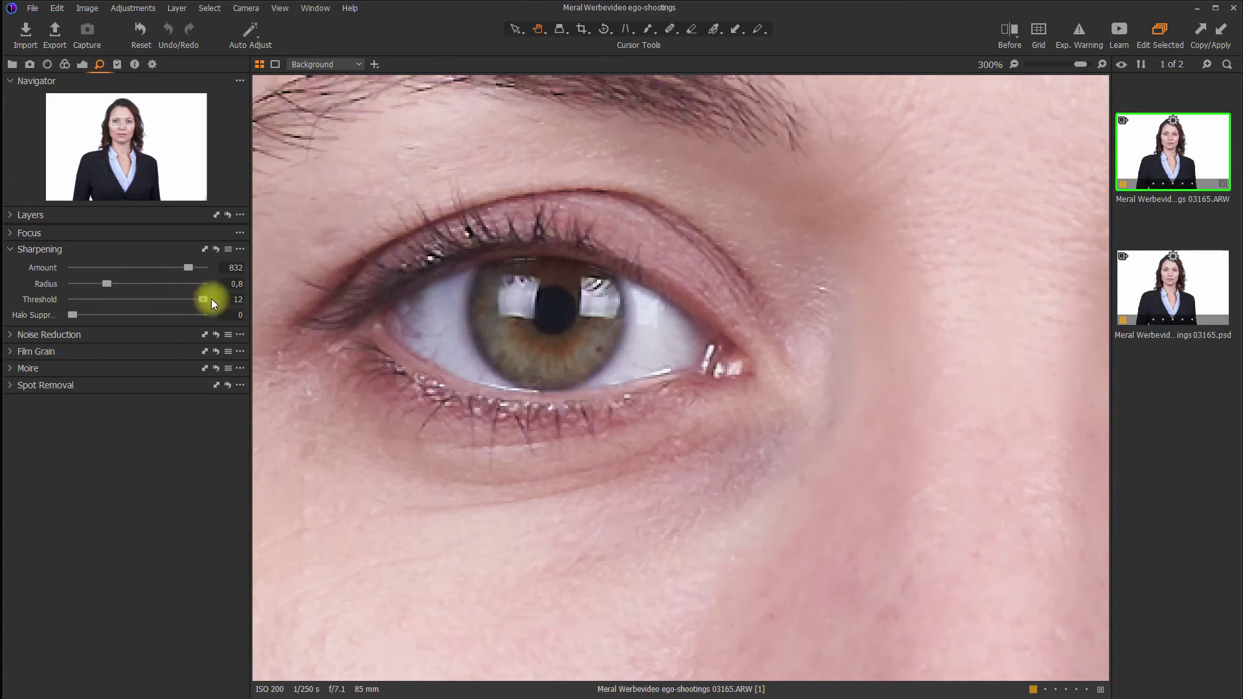
drag(196, 304, 204, 298)
Drop the Sharpening Threshold from 11.9 to 1.4 and widen the Radius from 0.8 to 1.5.
key(XF86AudioLowerVolume)
click(201, 299)
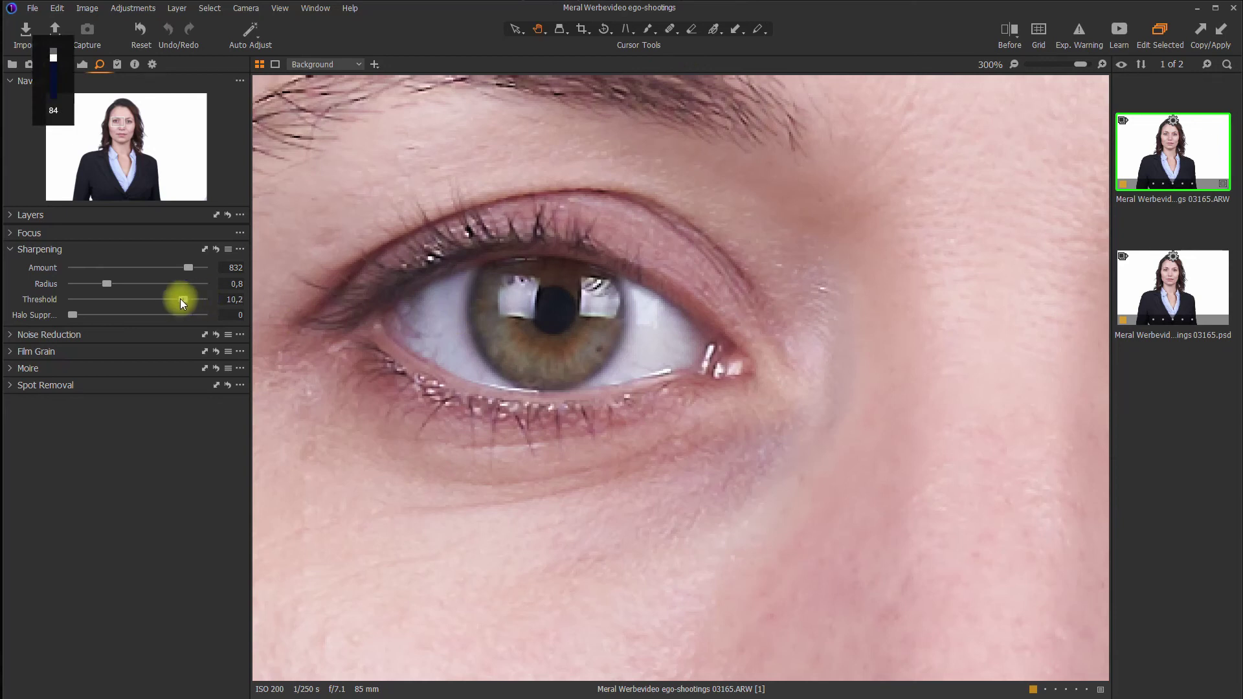
drag(181, 299, 171, 300)
drag(155, 300, 87, 300)
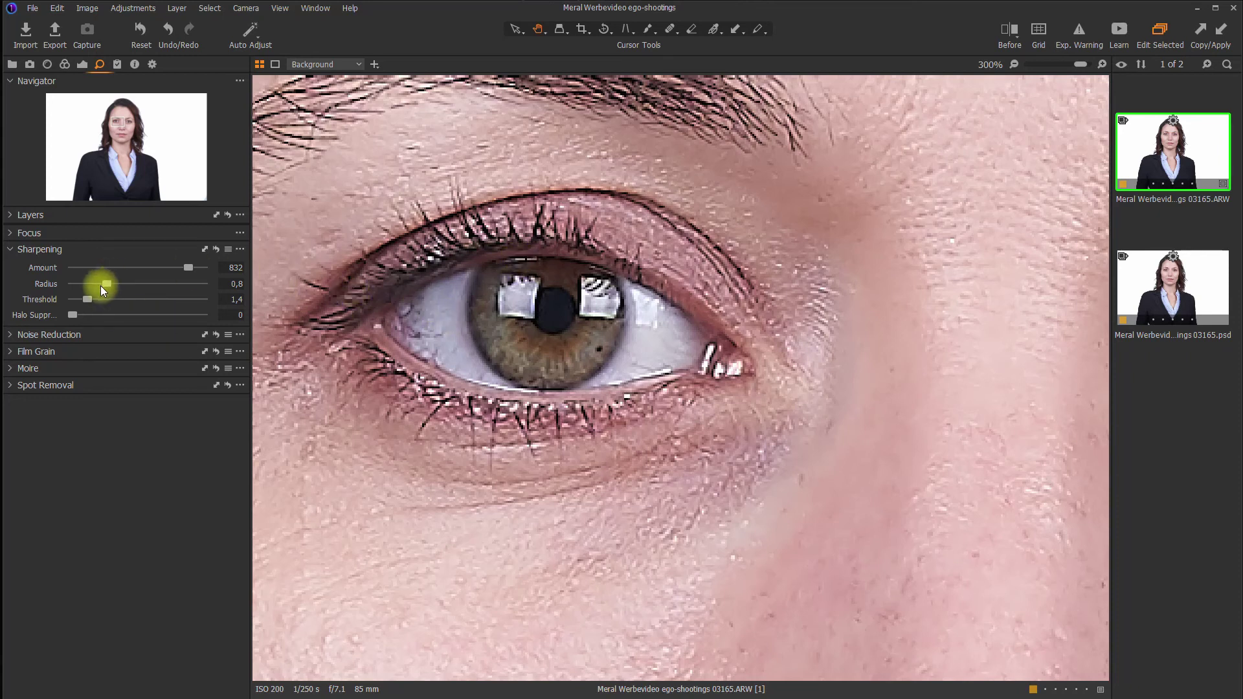
drag(101, 286, 136, 285)
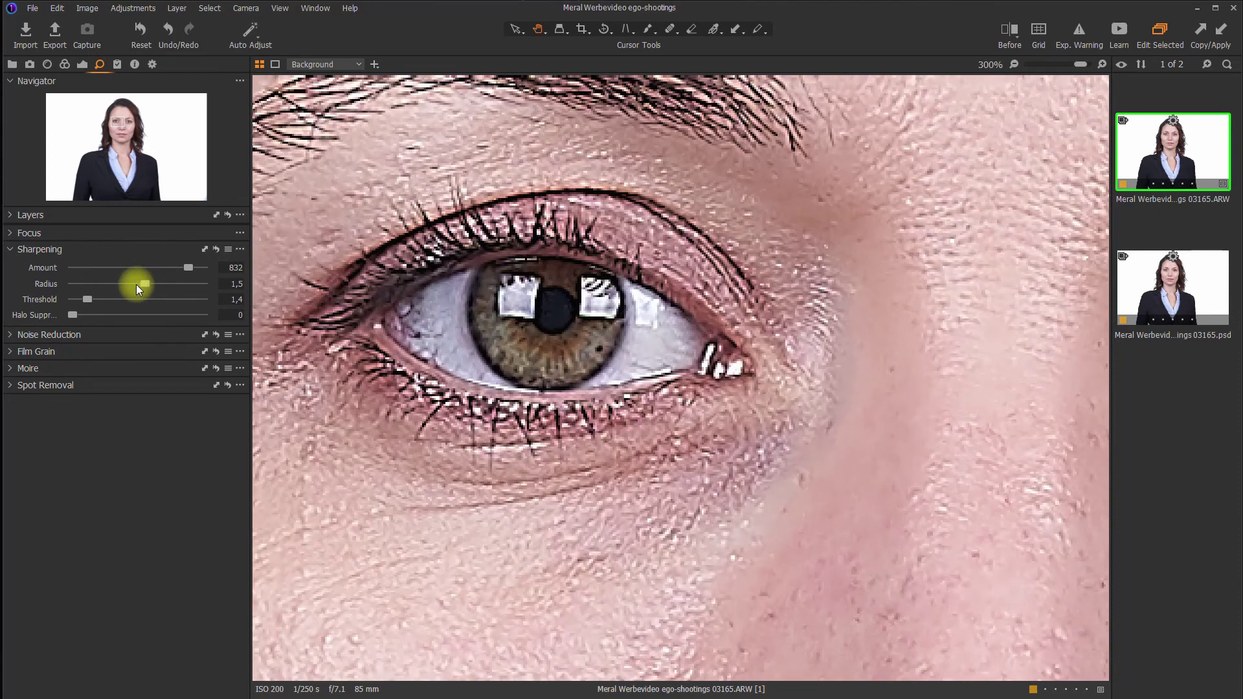
Pan the 300% view to include the eyebrow, then try Halo Suppression at 100 and return it to 0.
drag(536, 100, 550, 272)
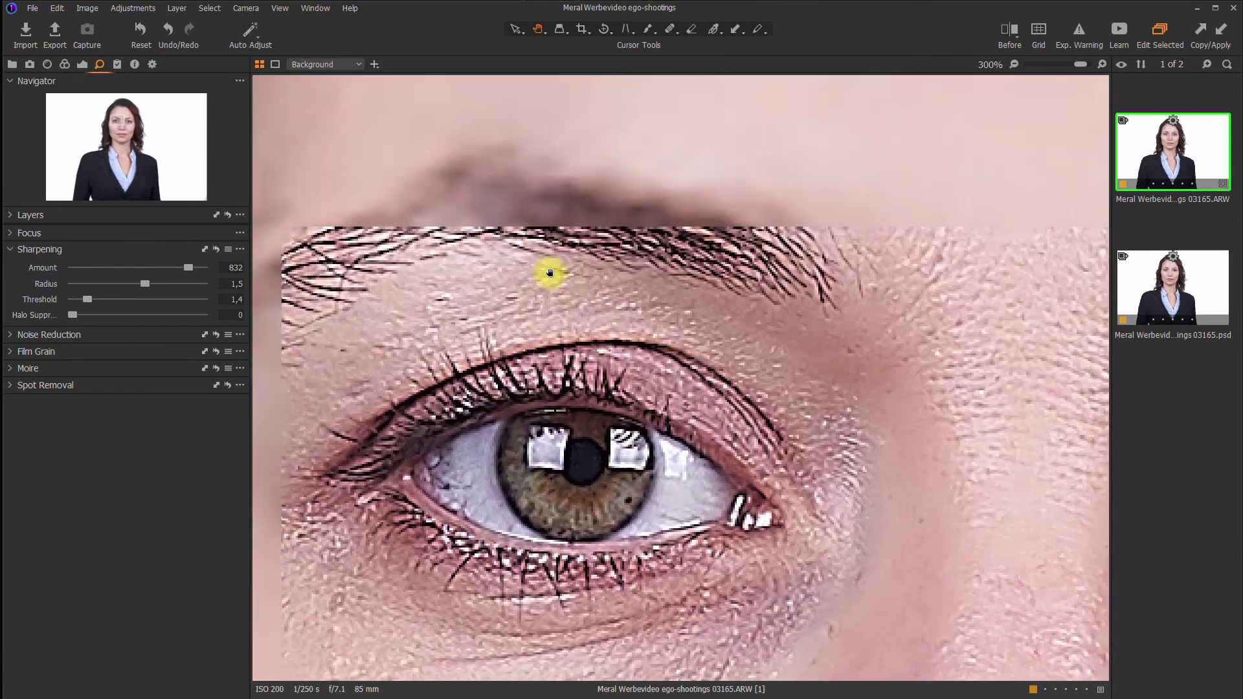
drag(478, 228, 505, 283)
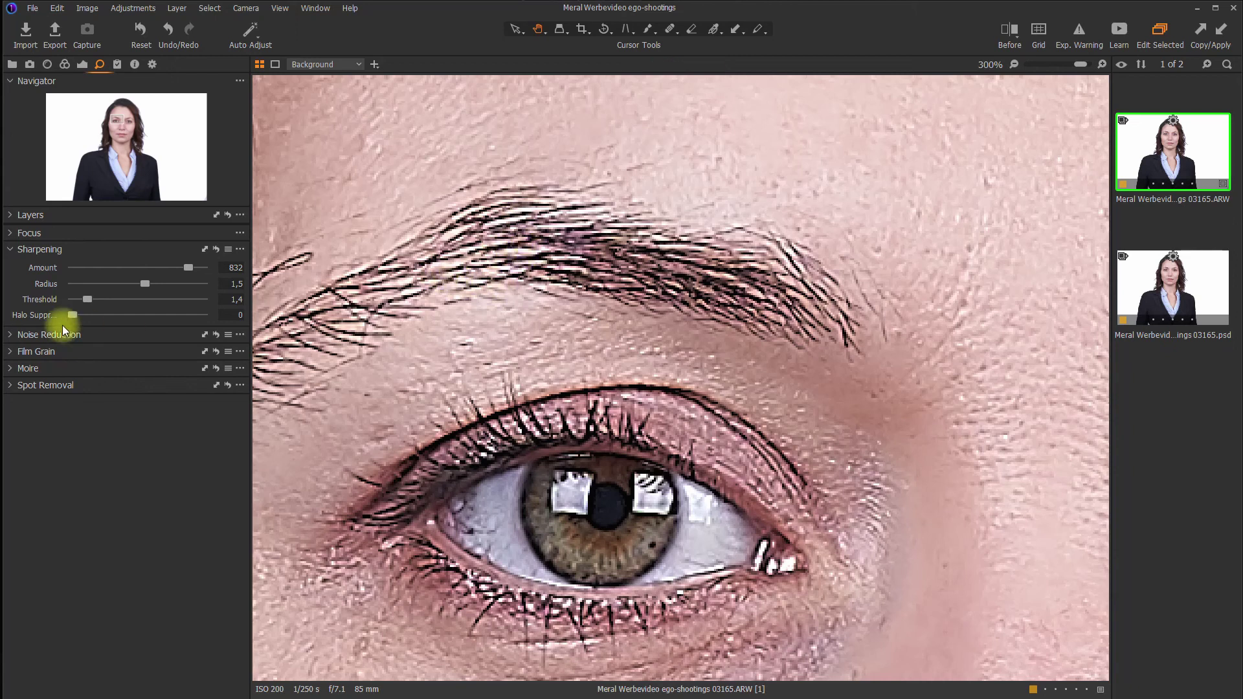
drag(71, 314, 228, 316)
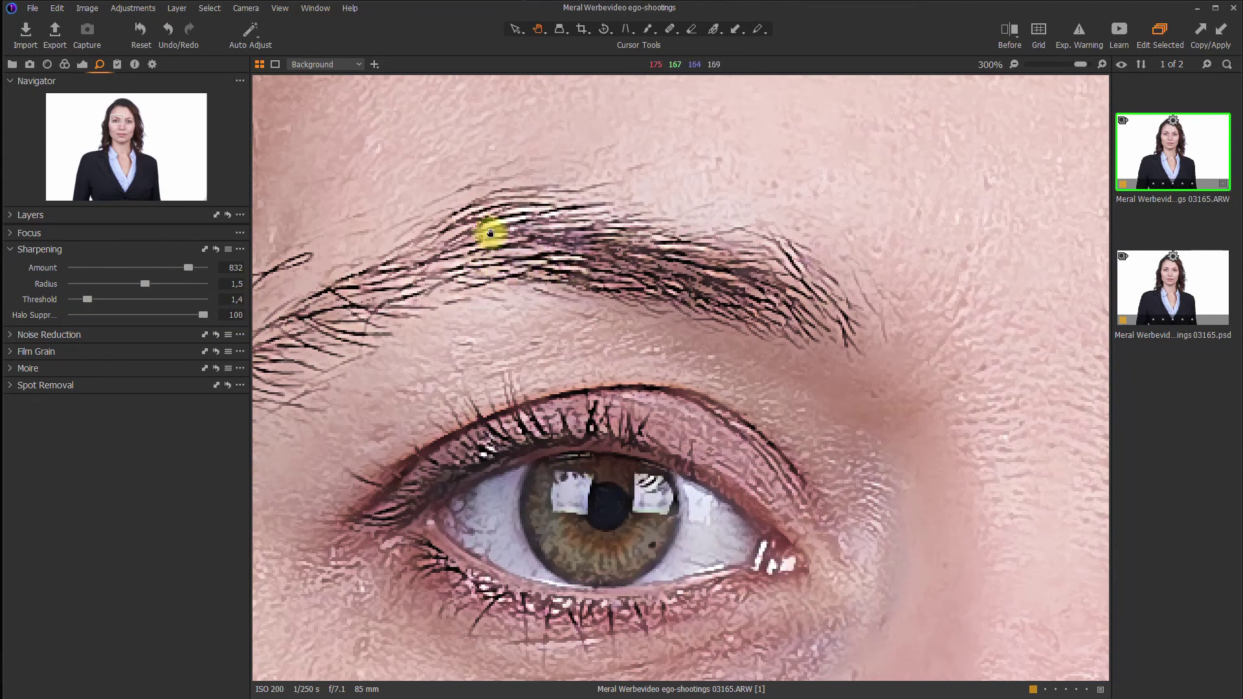
drag(199, 314, 2, 326)
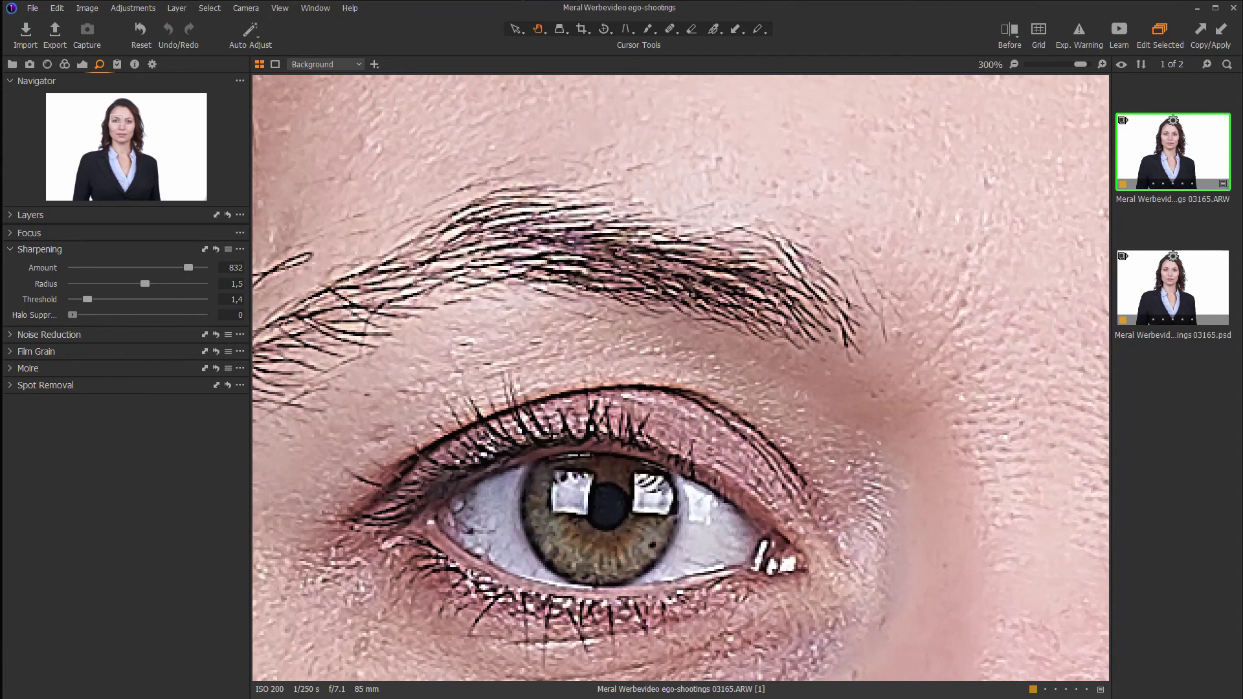
Fit the whole sharpened ARW portrait in the viewer with Ctrl+0.
key(ctrl+0)
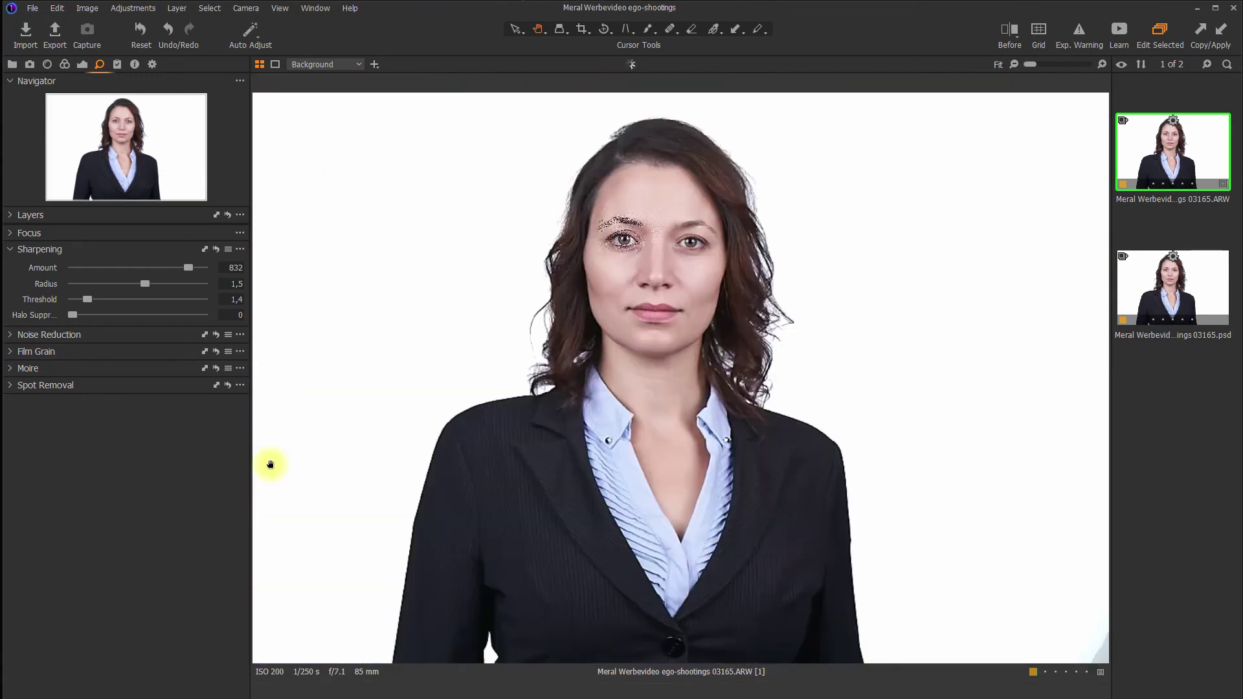